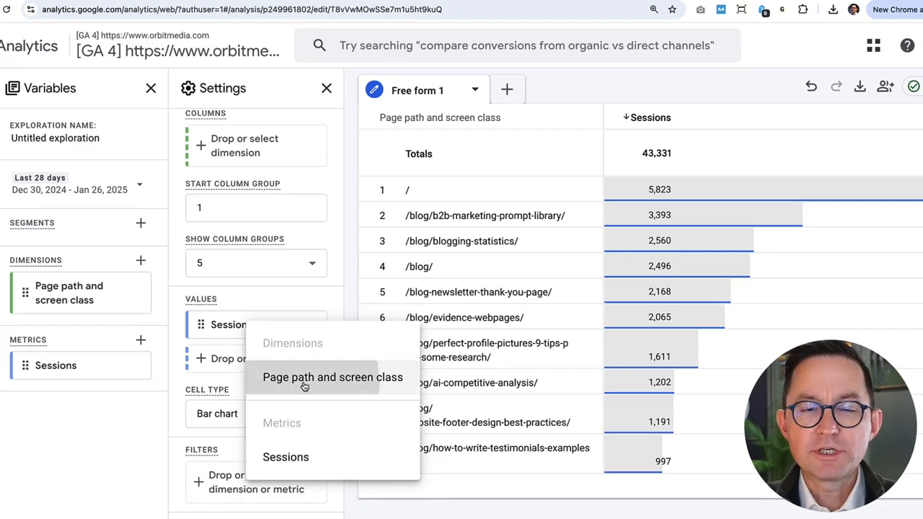
Add a filter where Page path and screen class contains blog.
click(303, 380)
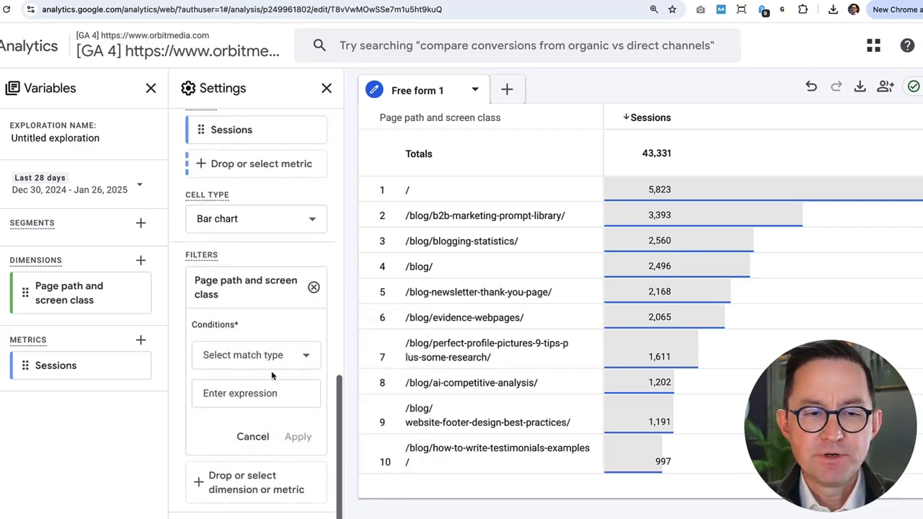
click(267, 355)
click(238, 204)
click(261, 393)
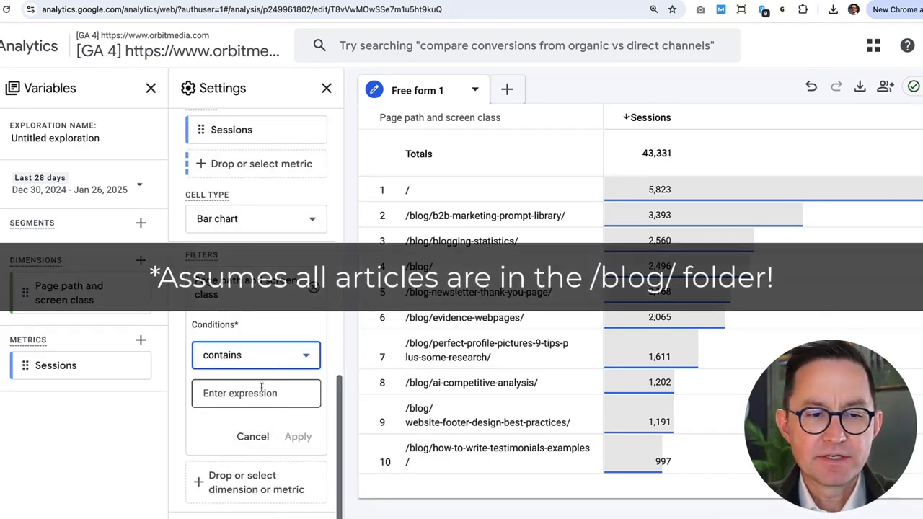
text(blog)
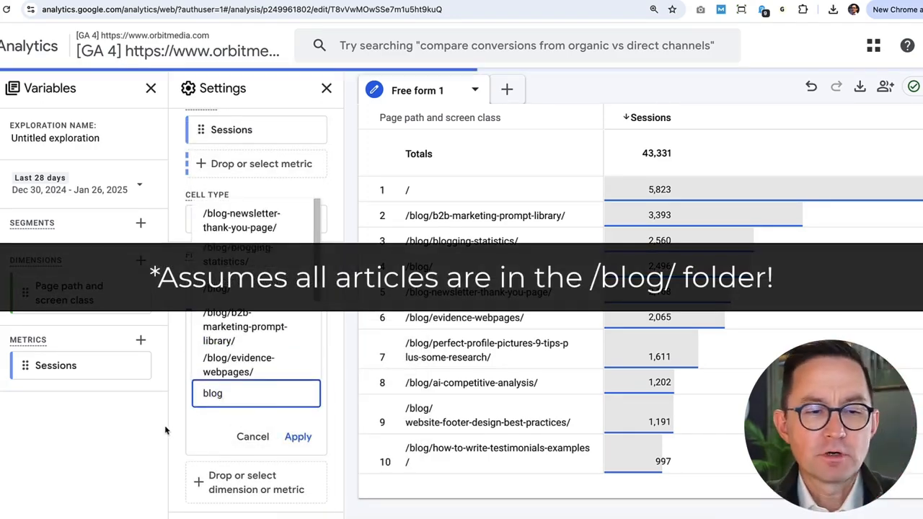
click(189, 433)
click(295, 441)
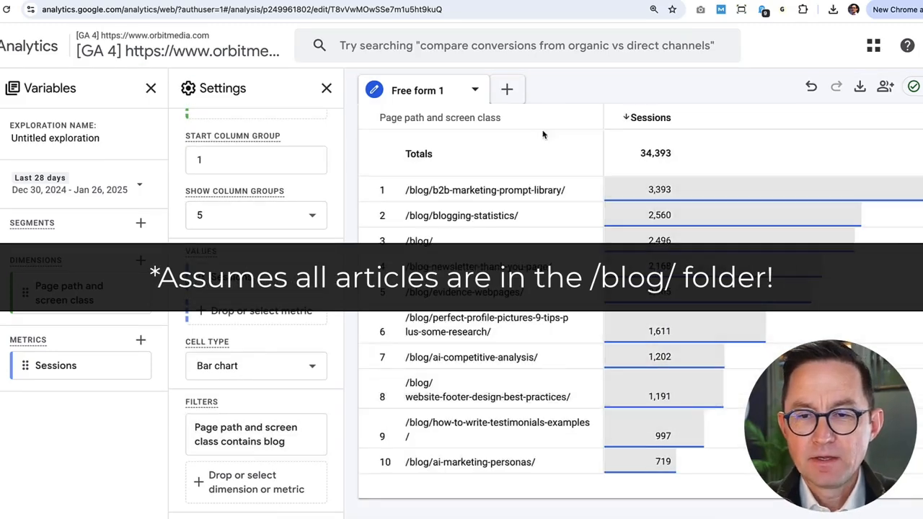
Set the exploration's date range to Last calendar year.
click(97, 202)
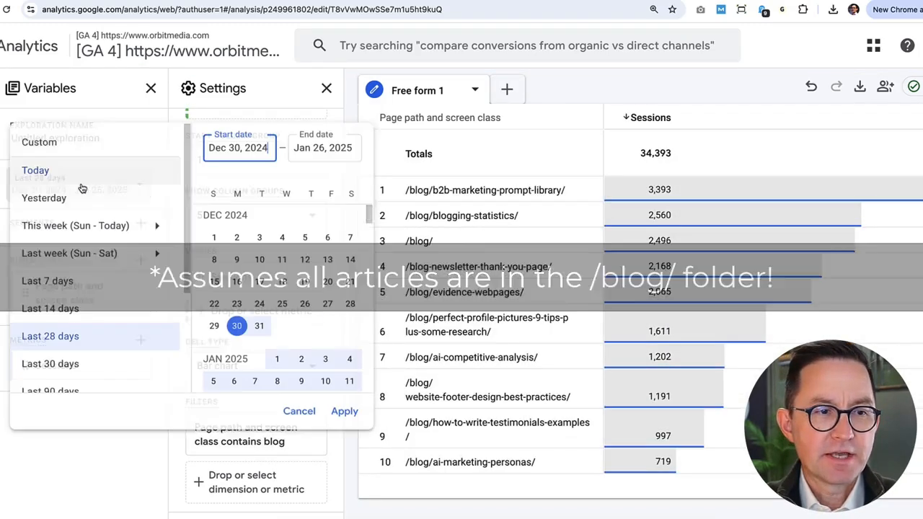
scroll(115, 353, down, 2)
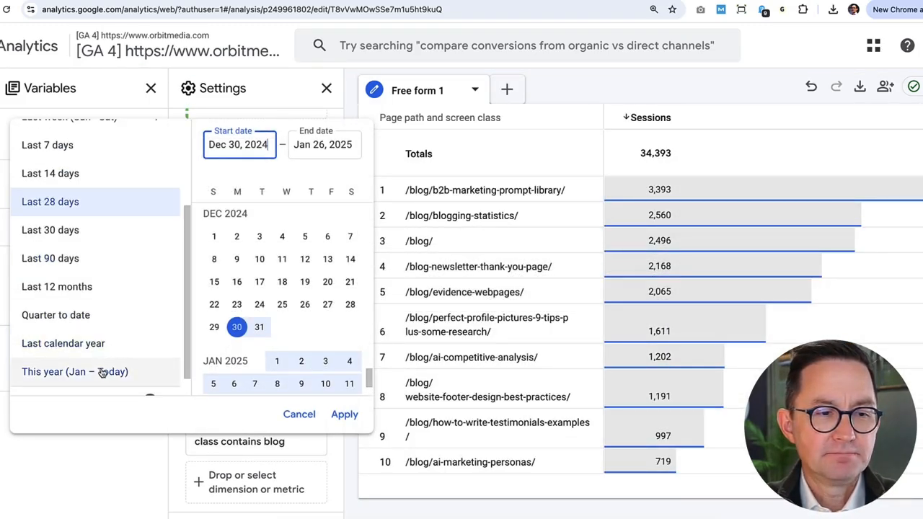
click(99, 344)
click(339, 414)
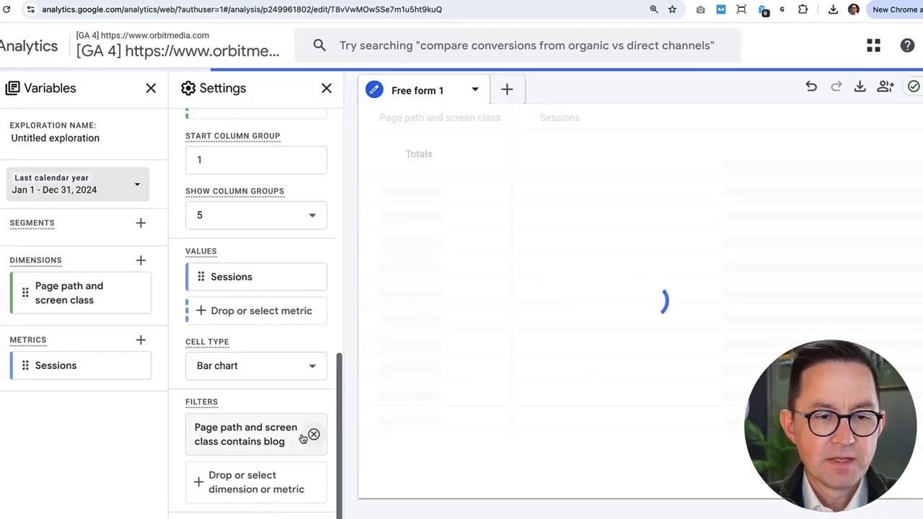
Switch the table's cell type to Heat map and export the data.
click(309, 365)
click(258, 471)
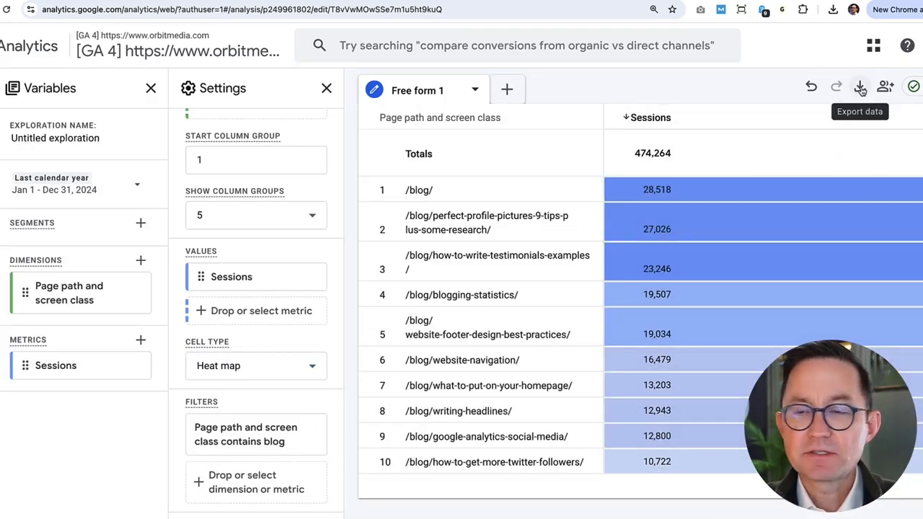
click(860, 88)
click(871, 190)
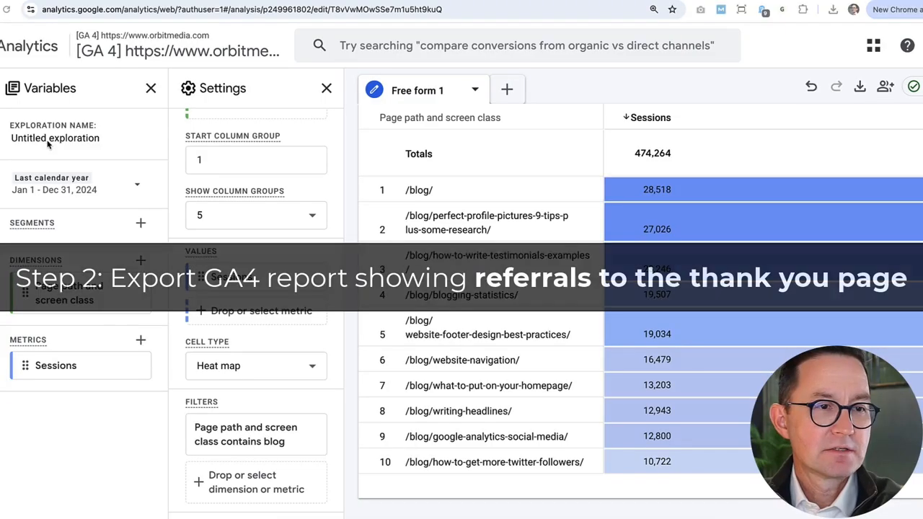
Rename the exploration to Conversions per Article.
click(45, 139)
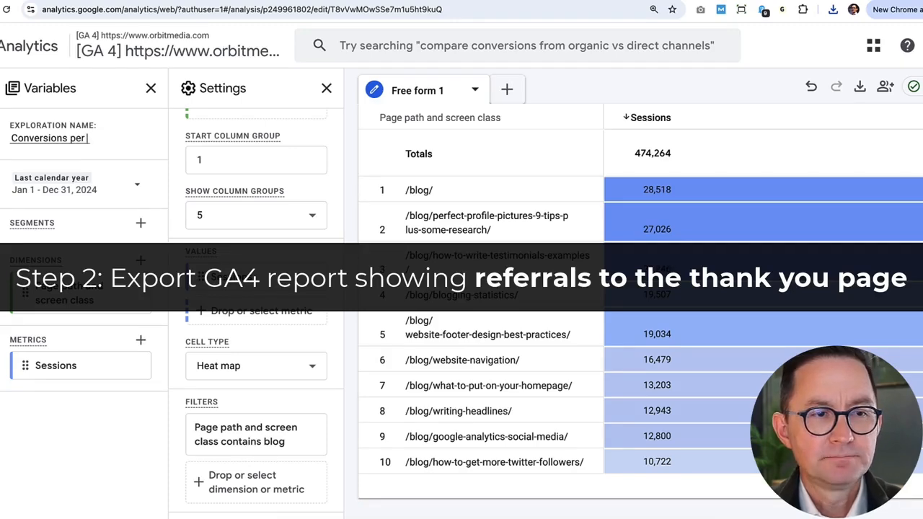
text(Conversions per Aert)
key(BackSpace)
key(BackSpace)
key(BackSpace)
text(raffic)
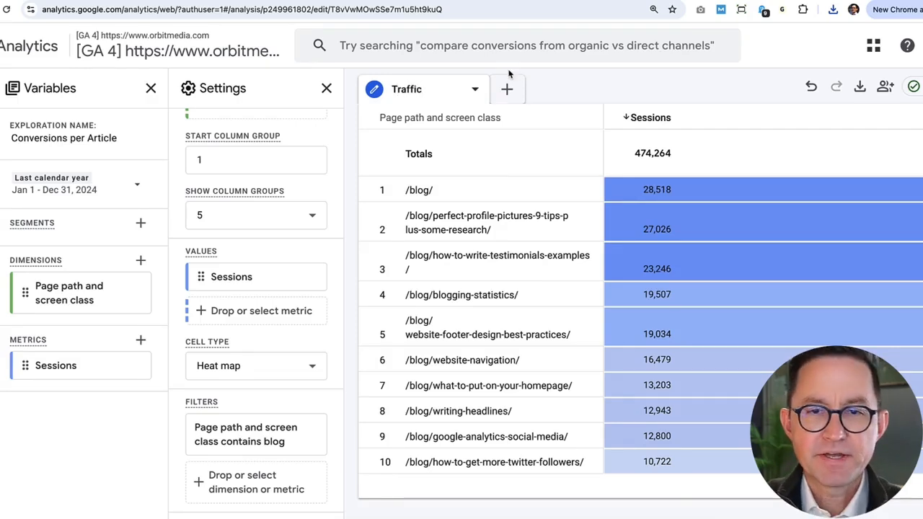
Add a new Free form tab and name it Conversions.
click(507, 89)
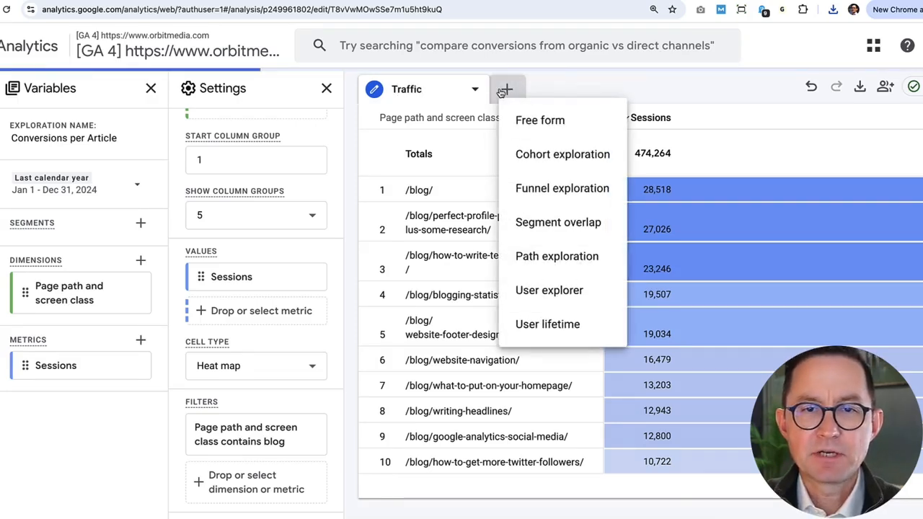
click(507, 118)
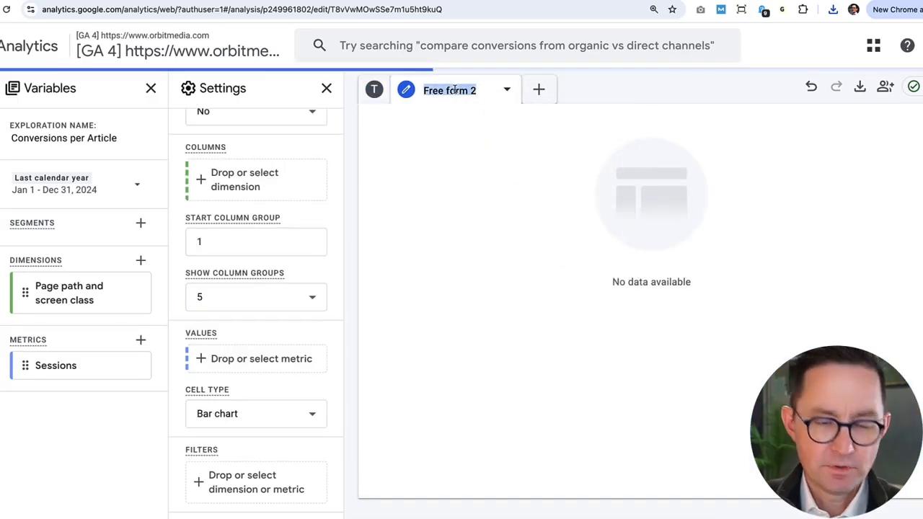
text(Conversions)
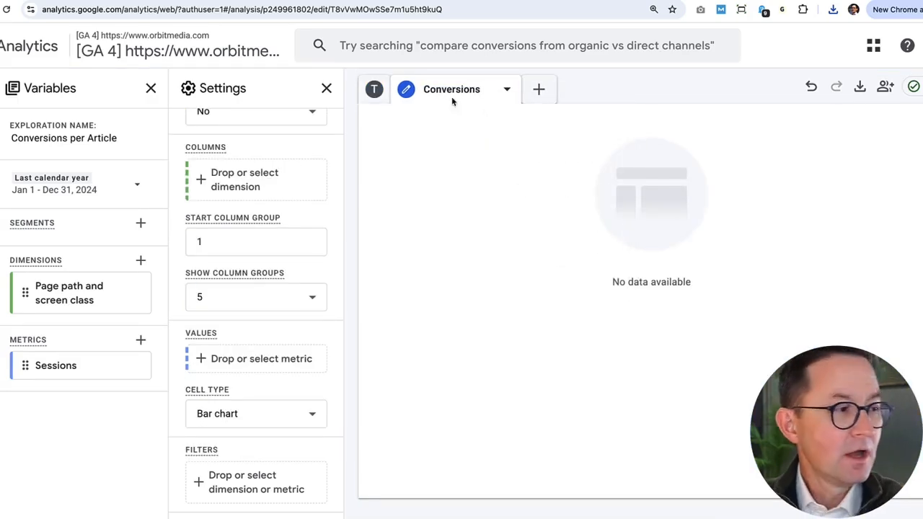
Import the Page referrer dimension into the exploration.
click(142, 263)
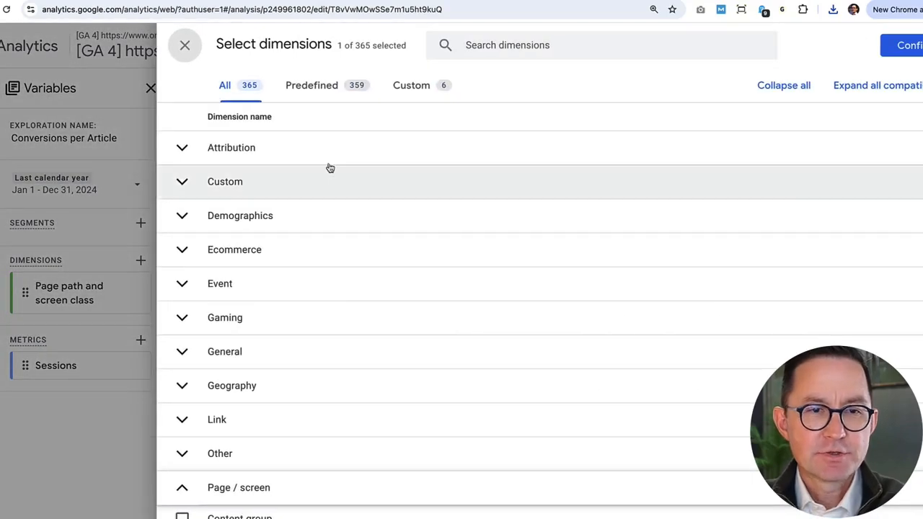
click(498, 51)
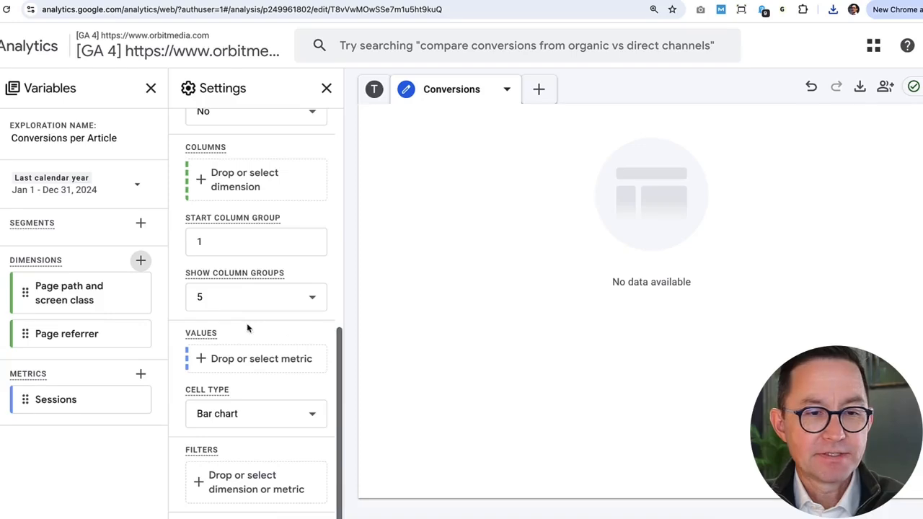
scroll(249, 328, up, 6)
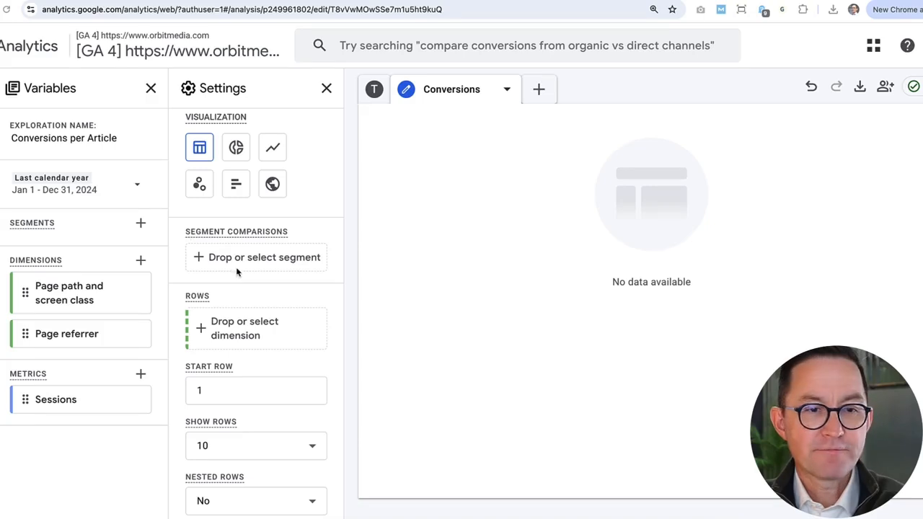
Add Page referrer as rows and Sessions as values in the Conversions tab.
click(225, 333)
click(272, 379)
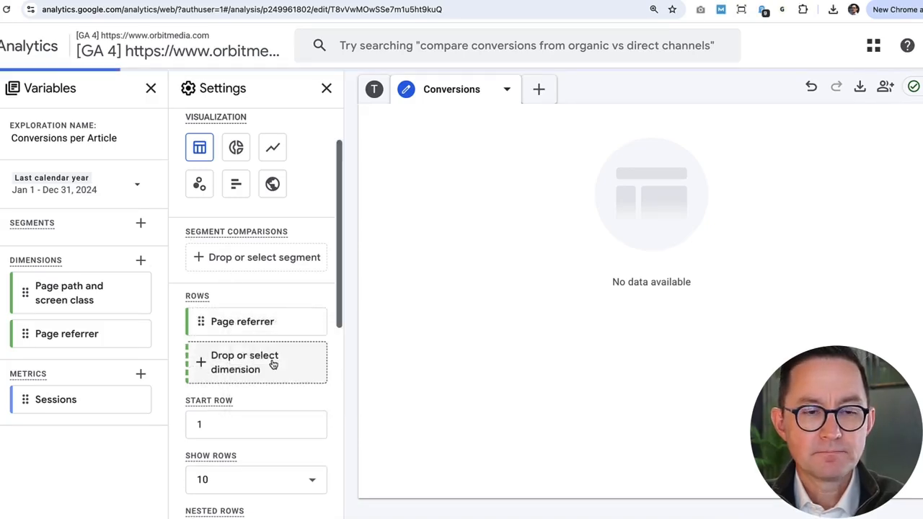
scroll(256, 340, down, 5)
click(249, 360)
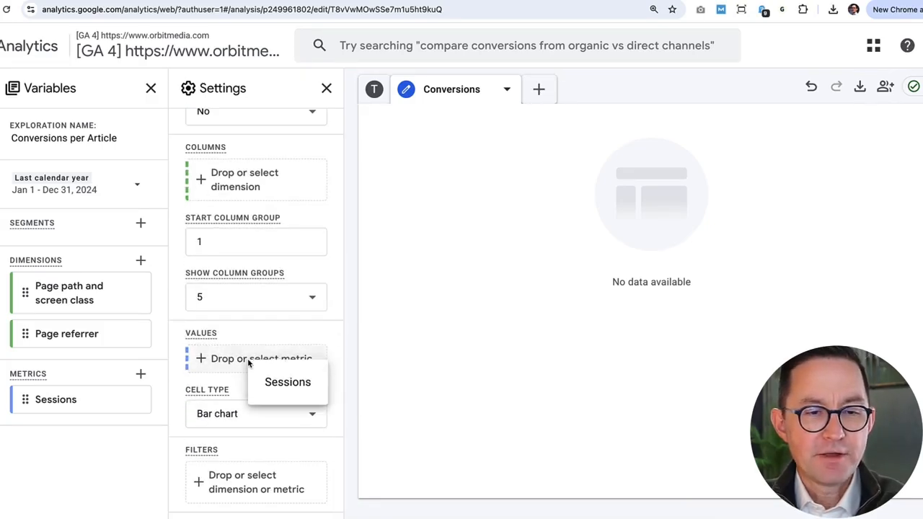
click(281, 382)
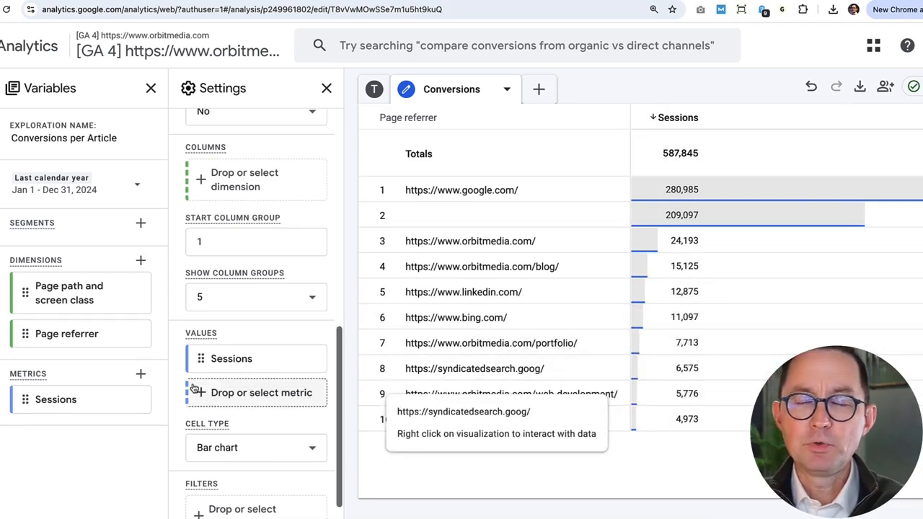
Start a filter on Page path and screen class containing /blog-newsletter-thank-you-page/.
scroll(254, 461, down, 1)
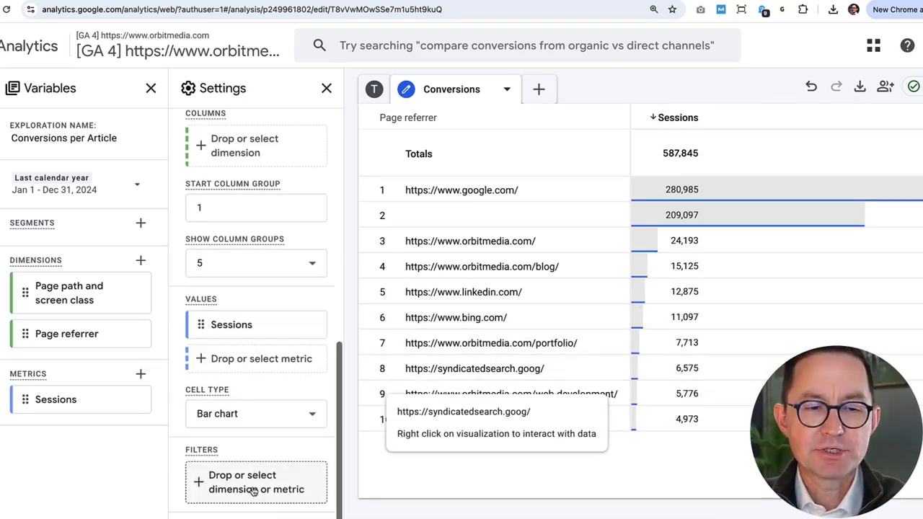
click(253, 490)
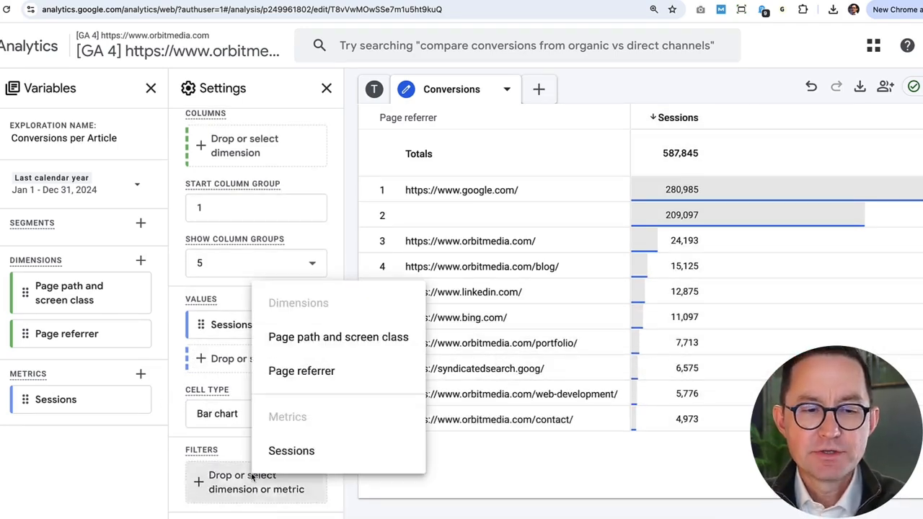
click(313, 337)
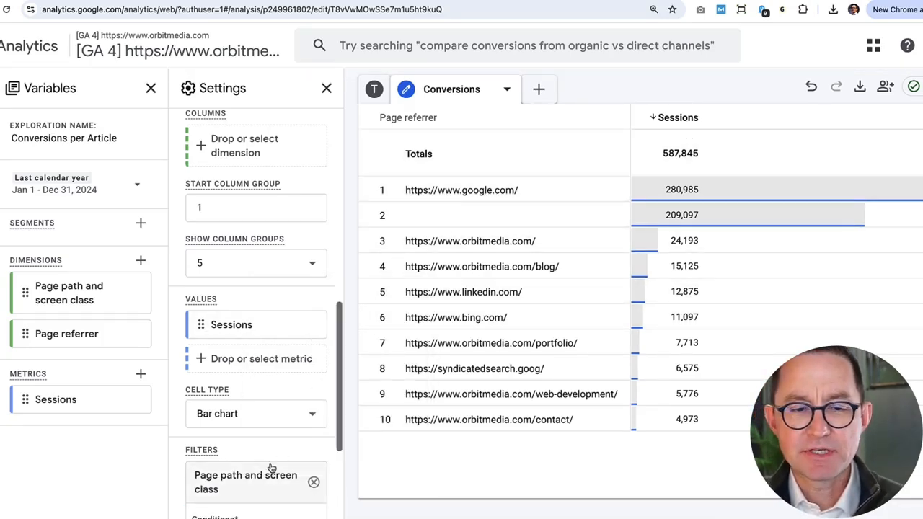
scroll(276, 469, down, 3)
click(249, 359)
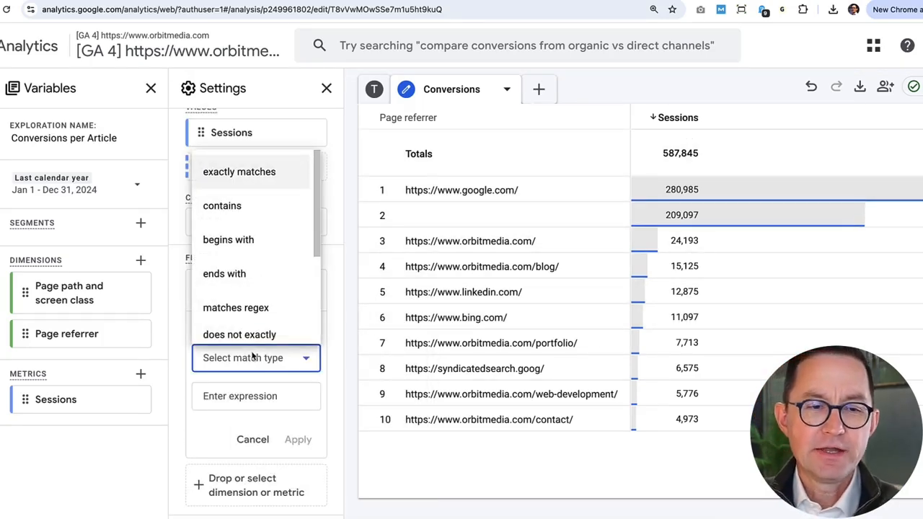
click(182, 348)
click(252, 361)
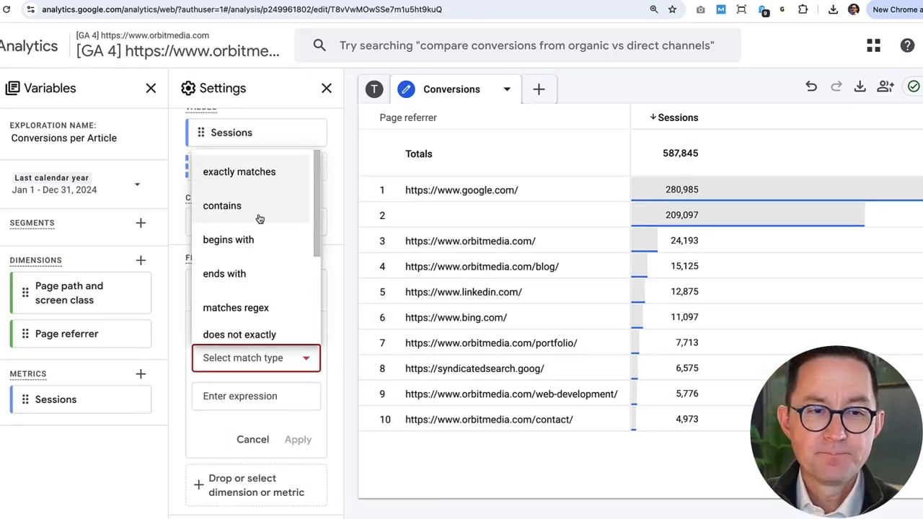
click(253, 207)
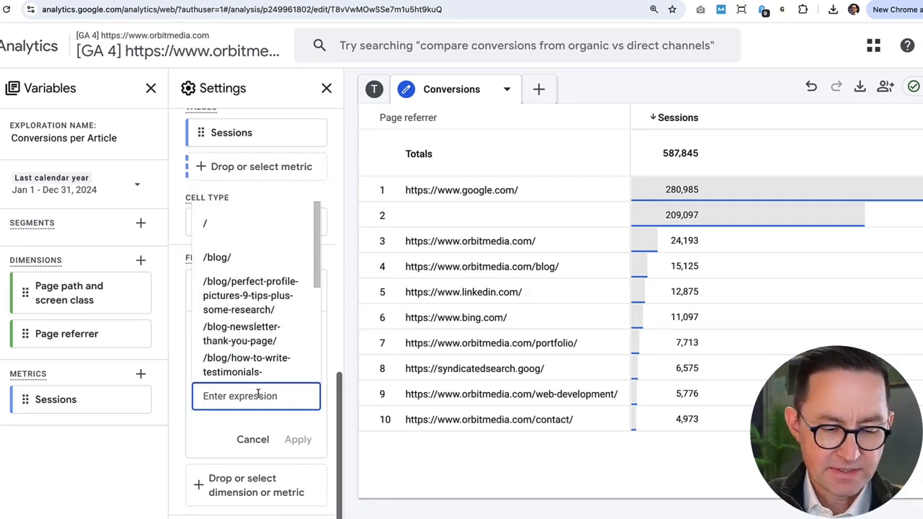
text(thank)
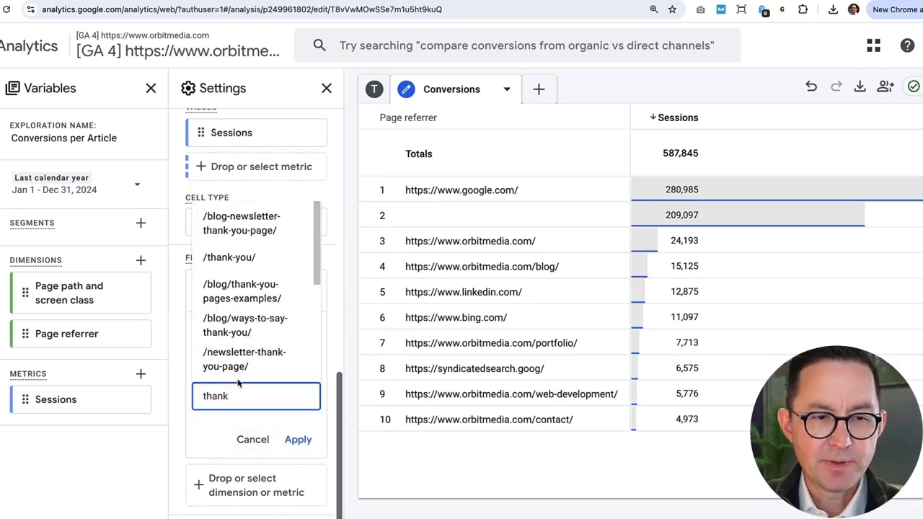
click(228, 225)
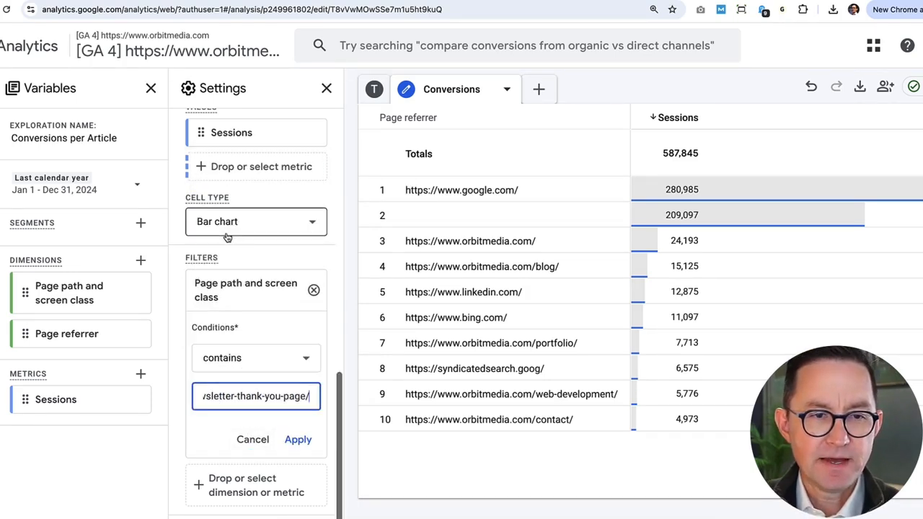
Change the filter to exactly matches /blog-newsletter-thank-you-page/ and apply it.
click(252, 357)
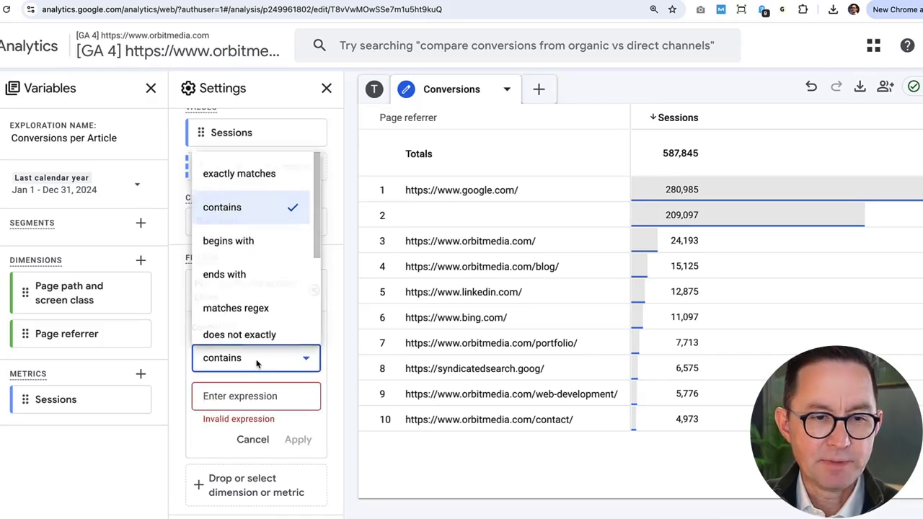
click(239, 171)
click(249, 398)
text(/blog-newsletter-thank-you-page/)
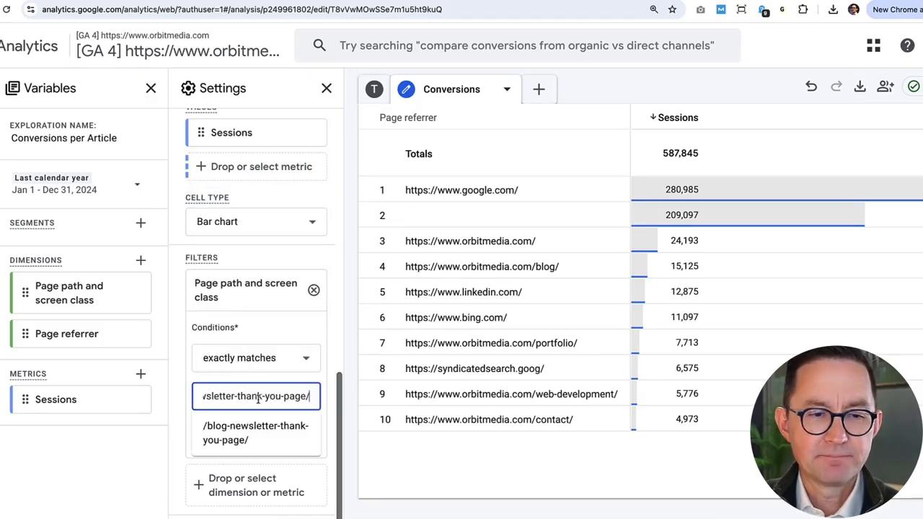
click(251, 433)
click(298, 440)
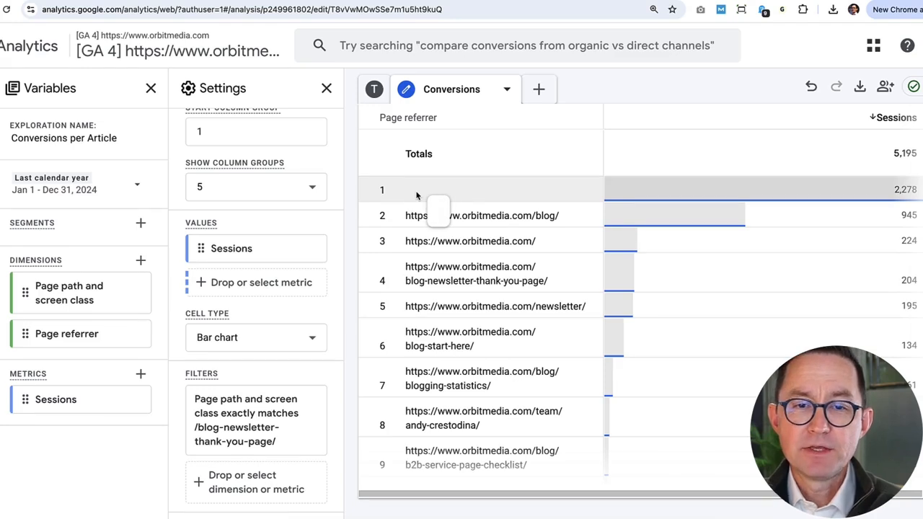
click(464, 216)
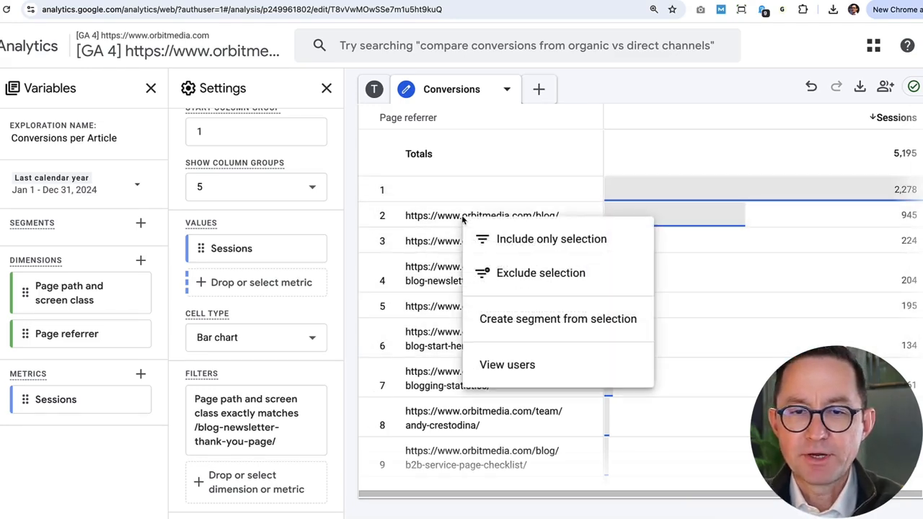
click(507, 274)
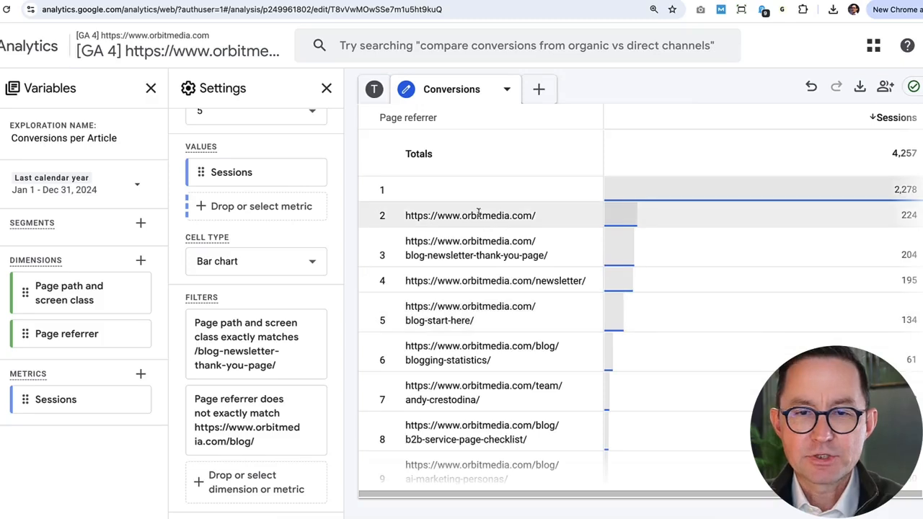
right_click(474, 217)
click(516, 275)
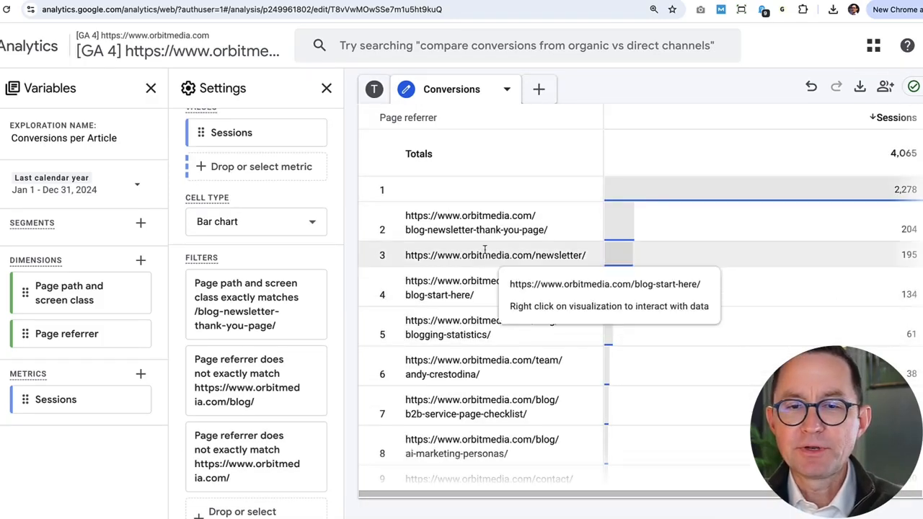
Exclude the blog-newsletter-thank-you-page and newsletter referrers from the Conversions table.
right_click(480, 226)
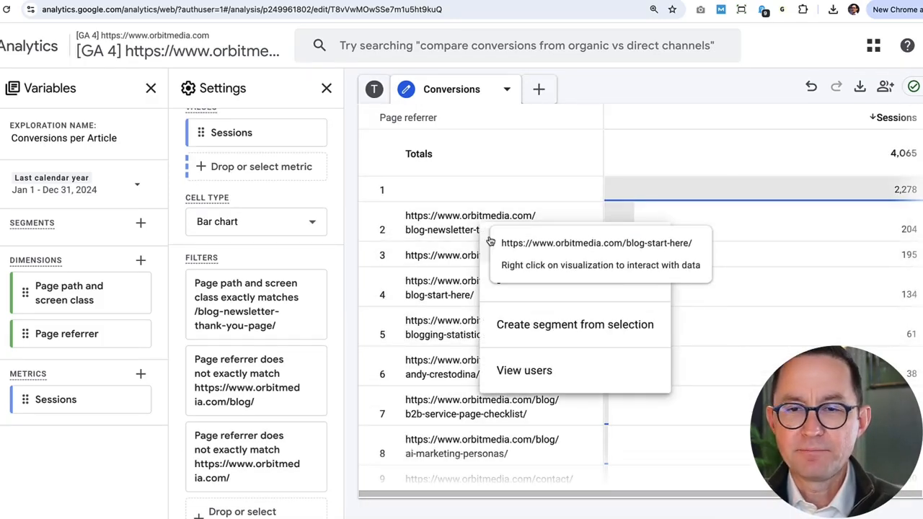
click(488, 283)
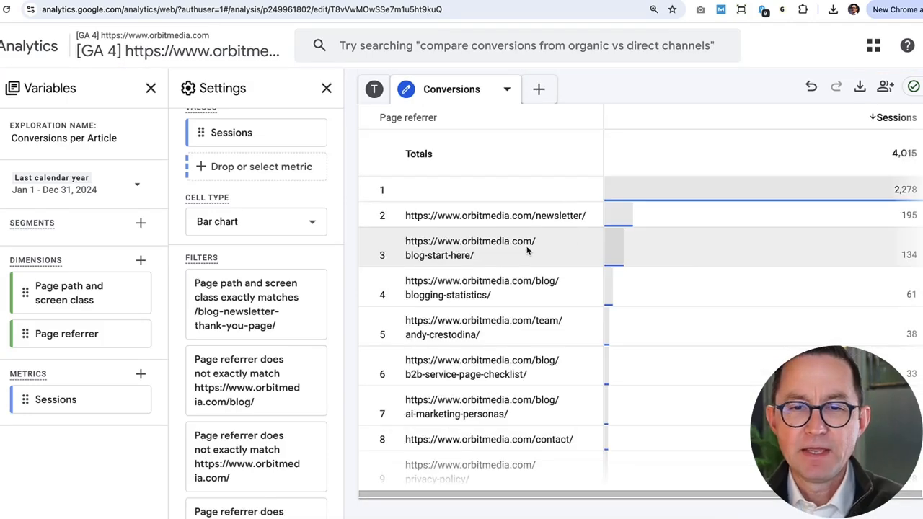
right_click(528, 250)
click(537, 276)
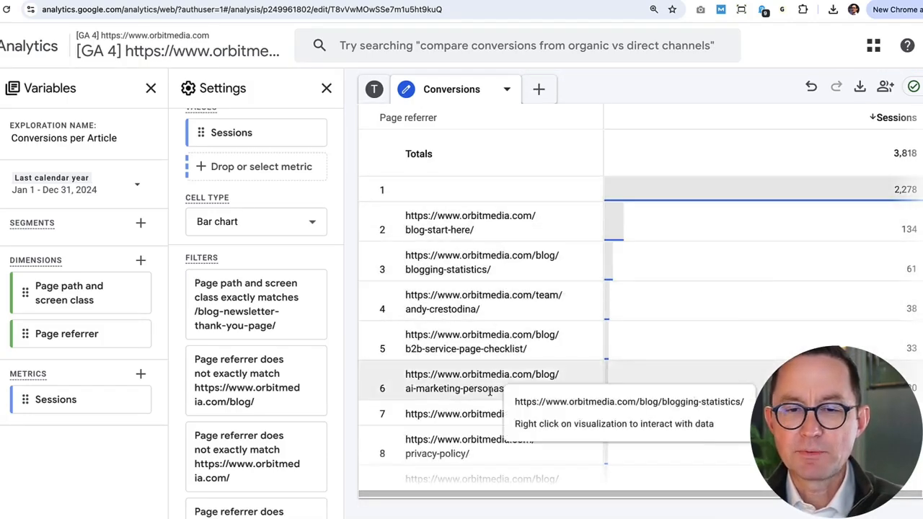
Change the Conversions table's cell type to Heat map.
scroll(304, 360, down, 3)
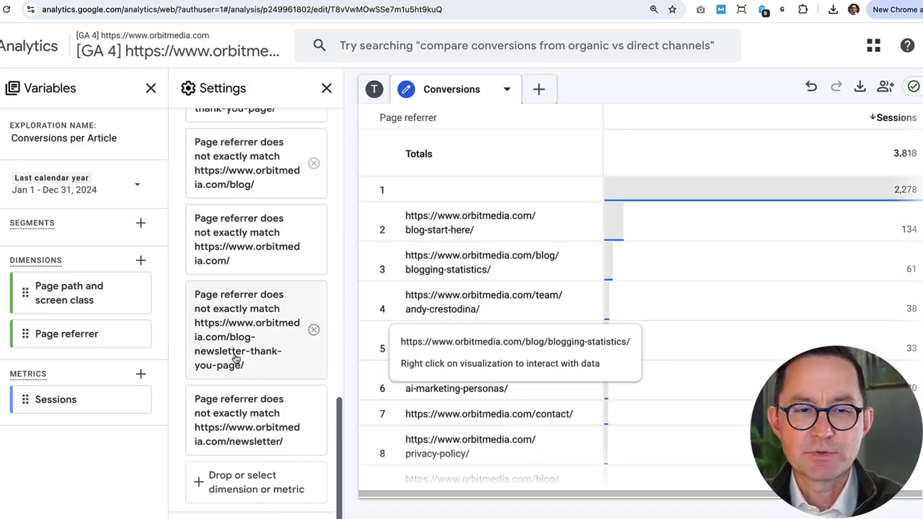
scroll(235, 358, down, 5)
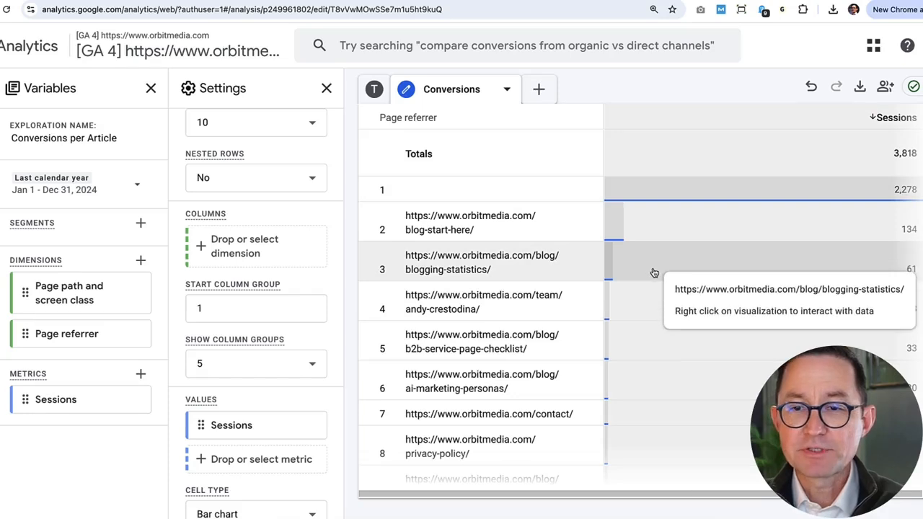
scroll(231, 374, down, 4)
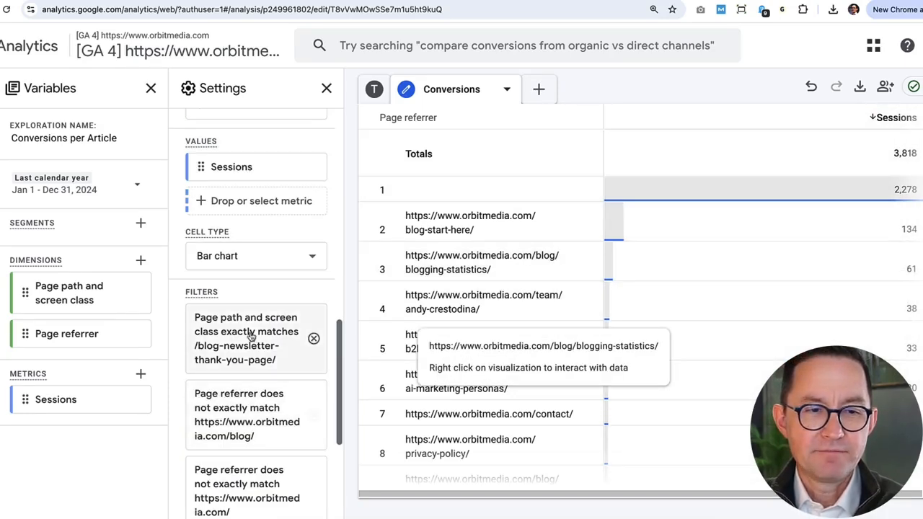
click(245, 257)
click(220, 360)
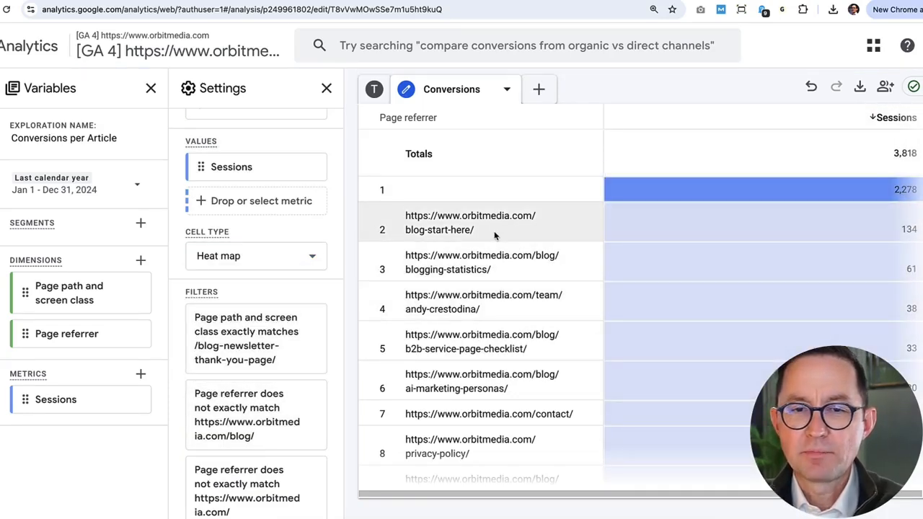
Export the Conversions tab data as a CSV file.
scroll(492, 269, down, 1)
scroll(494, 330, down, 1)
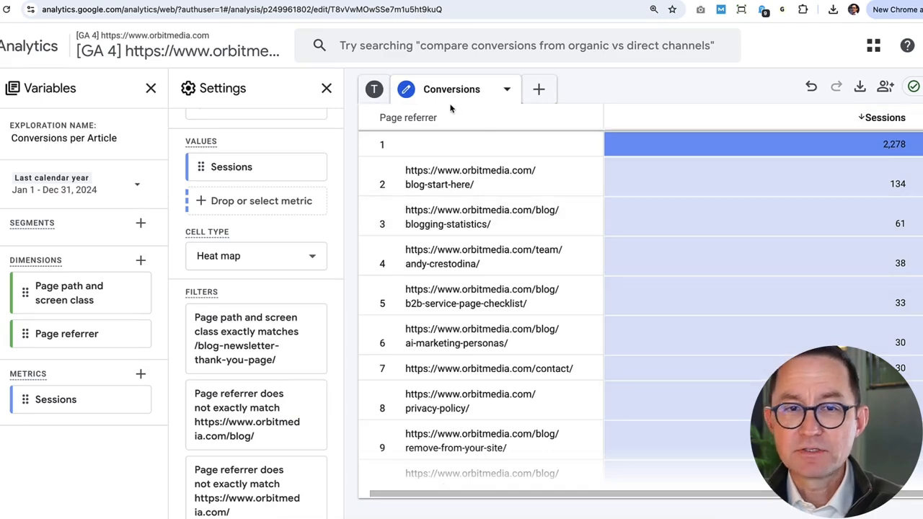
click(400, 89)
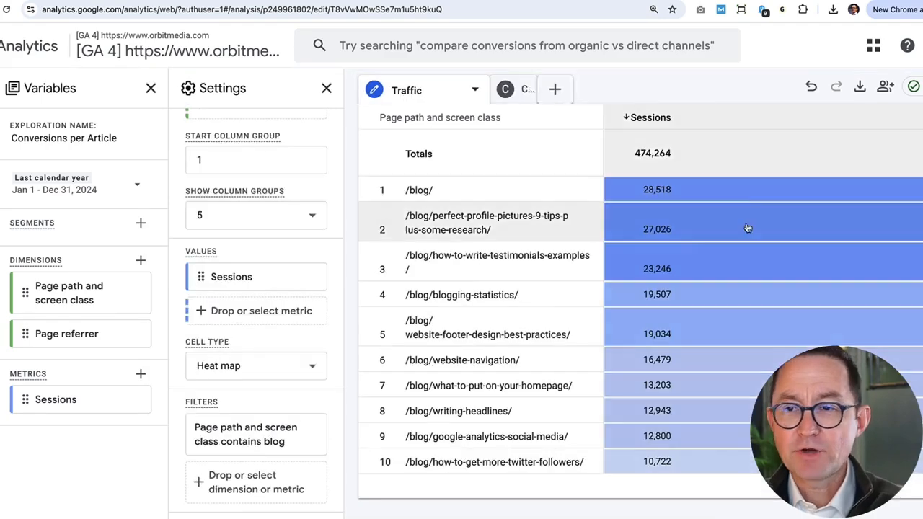
click(516, 90)
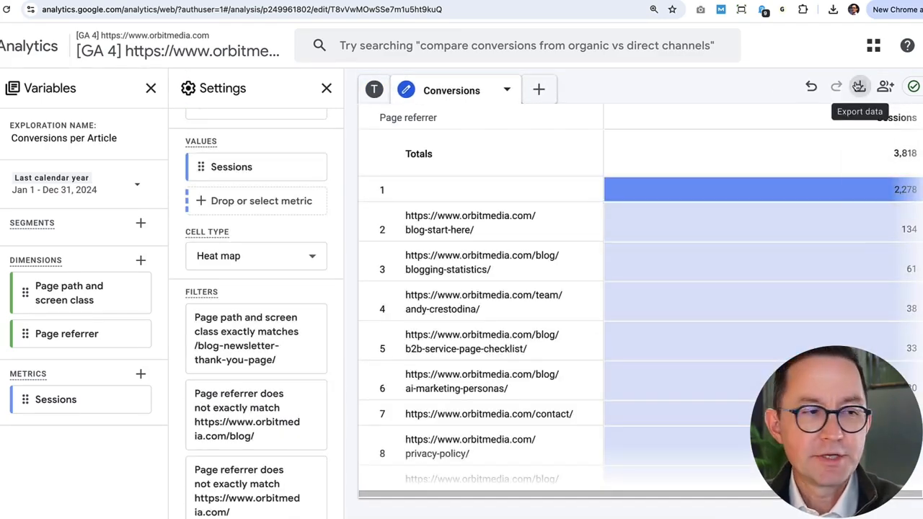
click(857, 86)
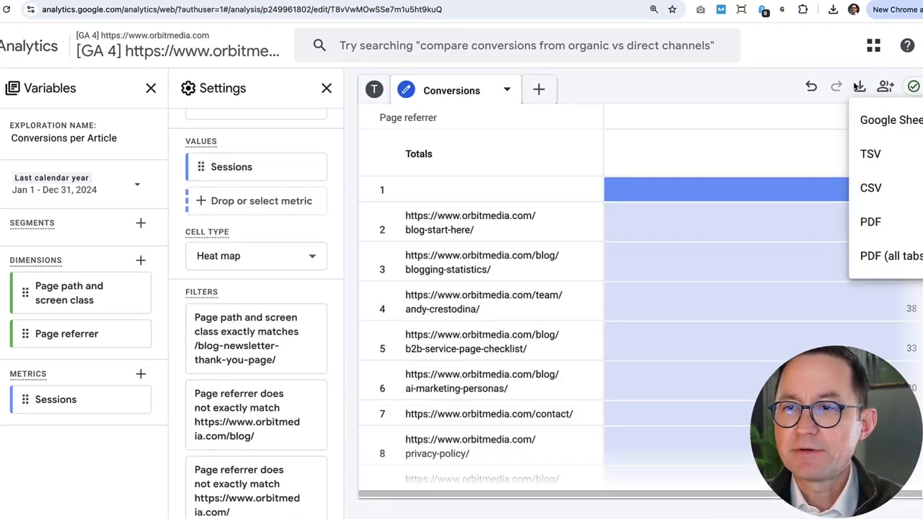
click(870, 188)
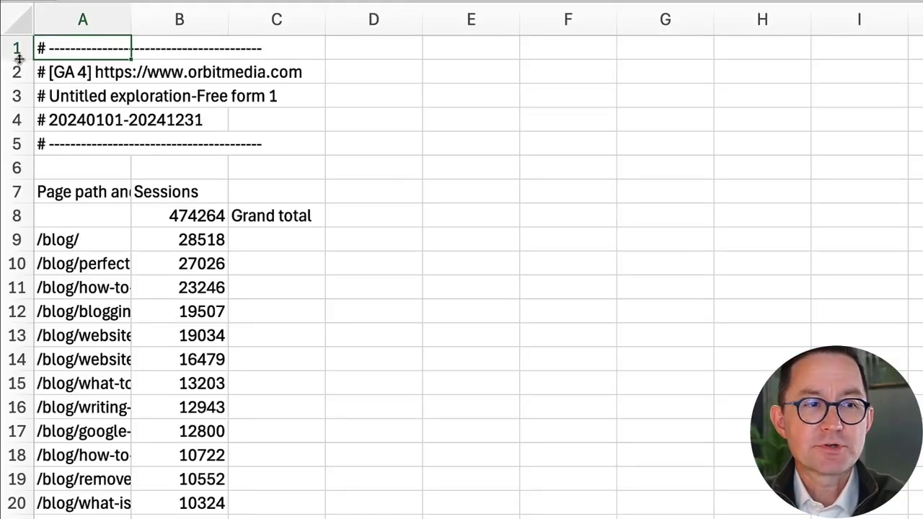
In Excel, delete the six metadata rows at the top of the traffic export and rename the path column header.
drag(19, 49, 26, 167)
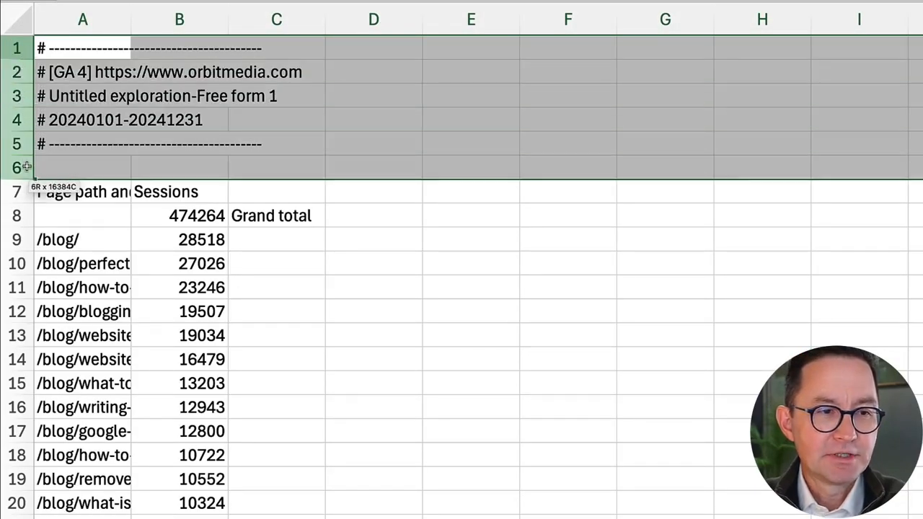
right_click(21, 120)
click(68, 207)
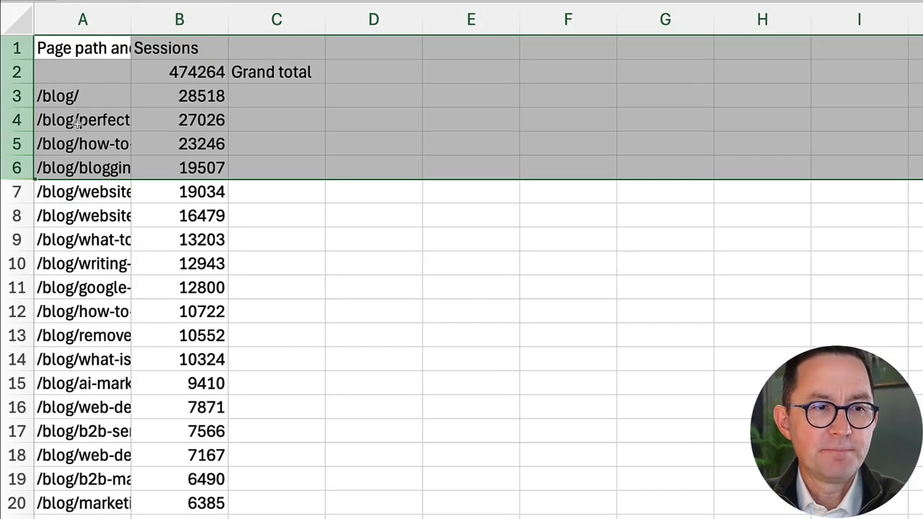
click(78, 49)
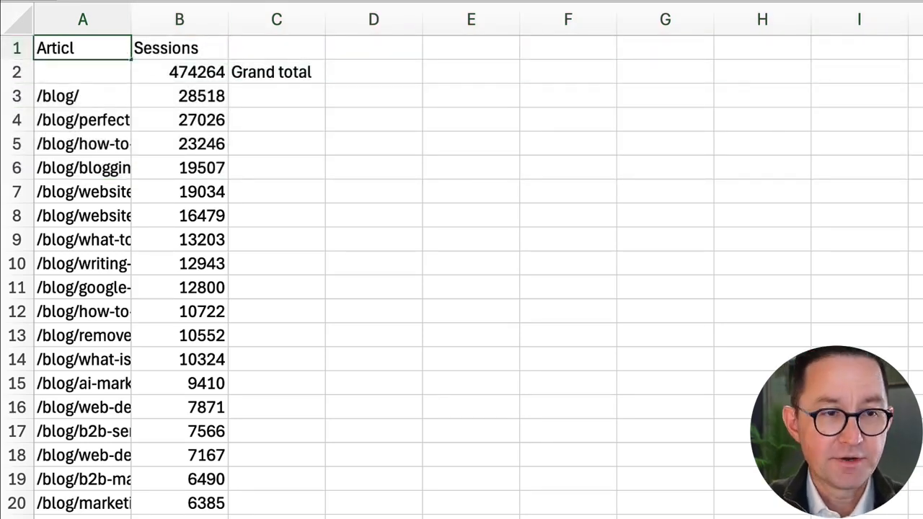
click(274, 70)
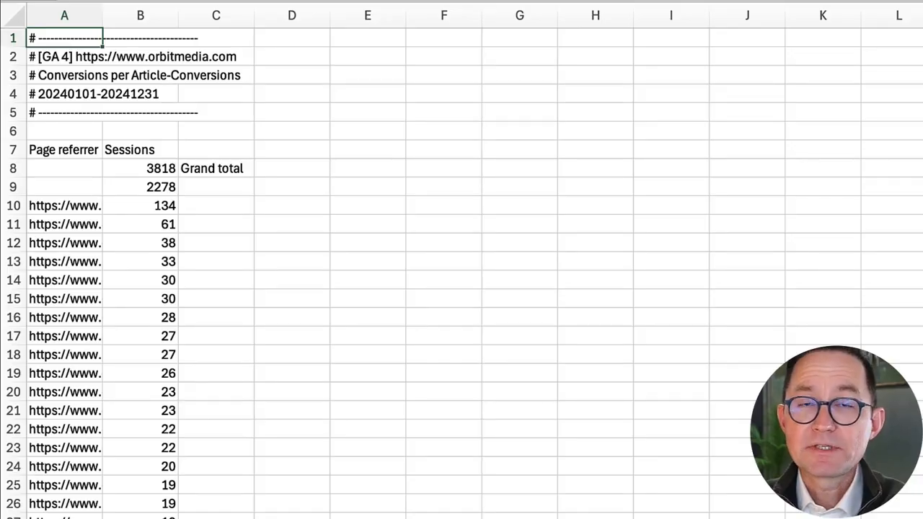
Delete the six metadata rows of the conversions export and clear the Grand total label.
drag(24, 77, 18, 36)
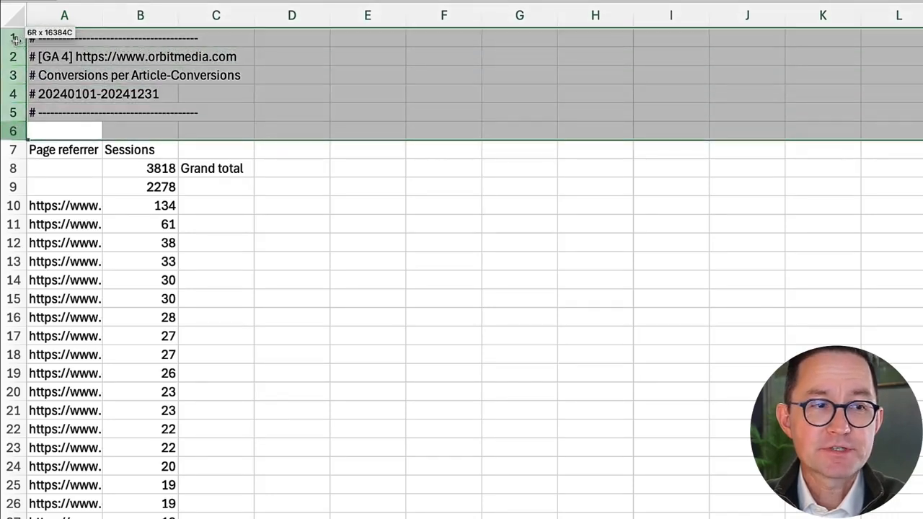
right_click(12, 62)
click(48, 152)
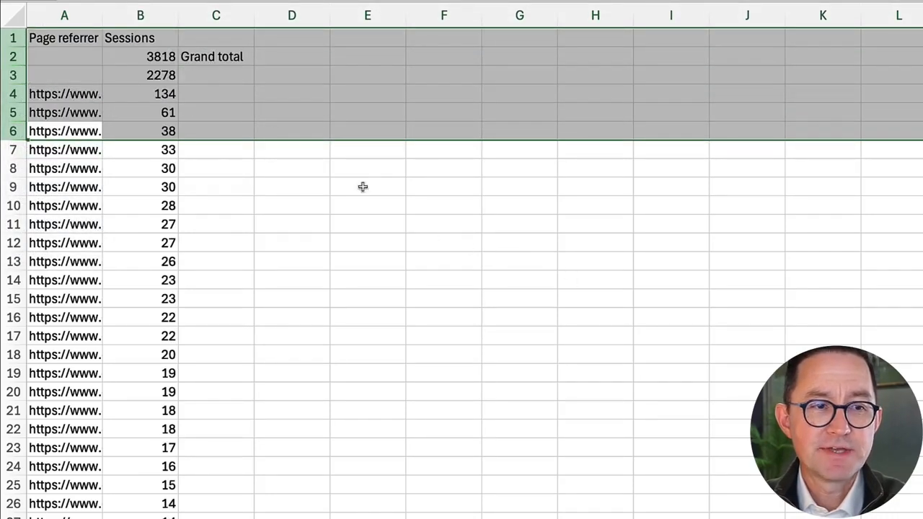
click(231, 61)
key(Delete)
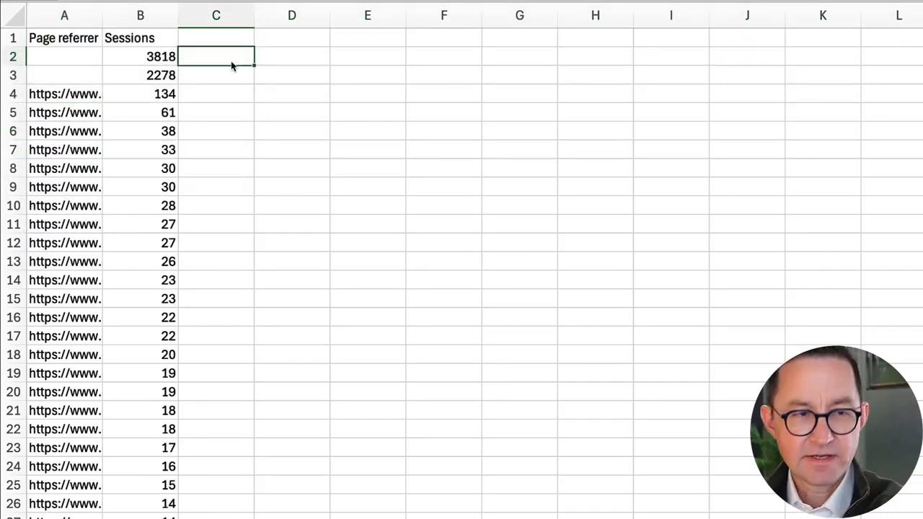
Rename the Page referrer column header as Articles.
click(79, 40)
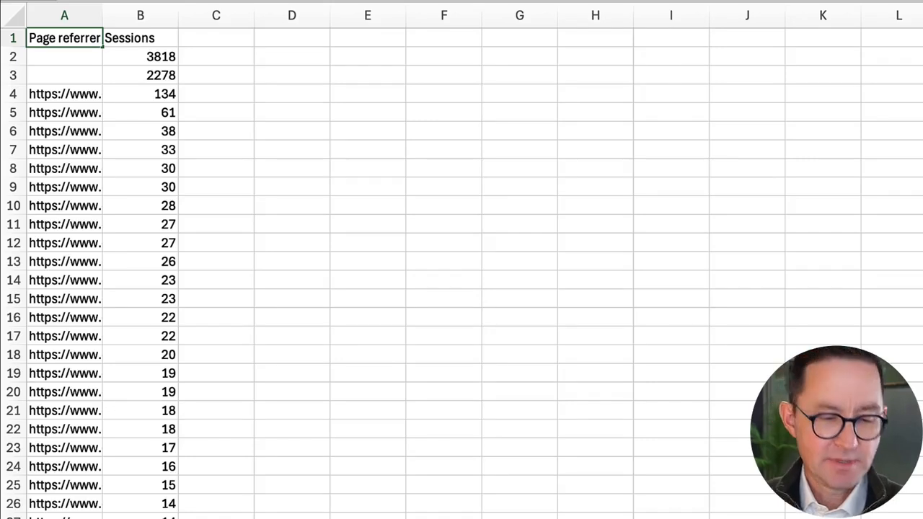
text(Articles)
key(Return)
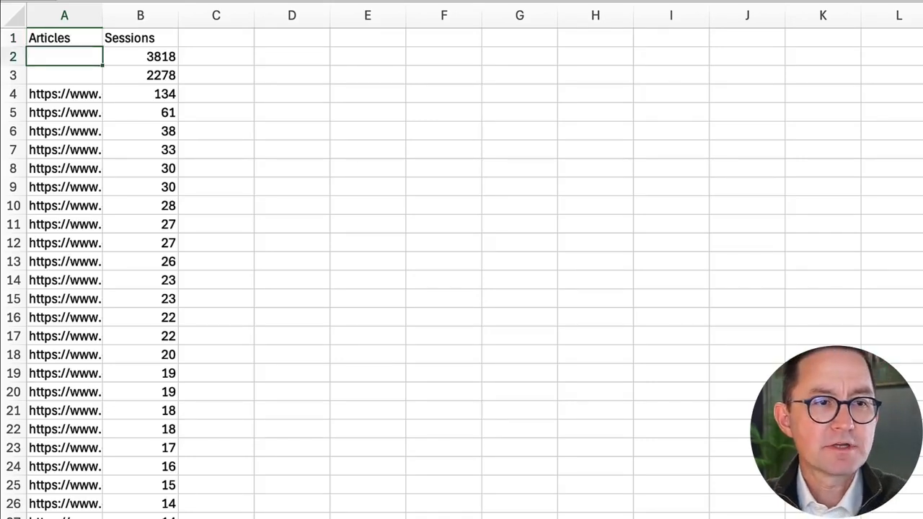
Delete the two total rows under the header and widen the Articles column.
drag(14, 75, 16, 59)
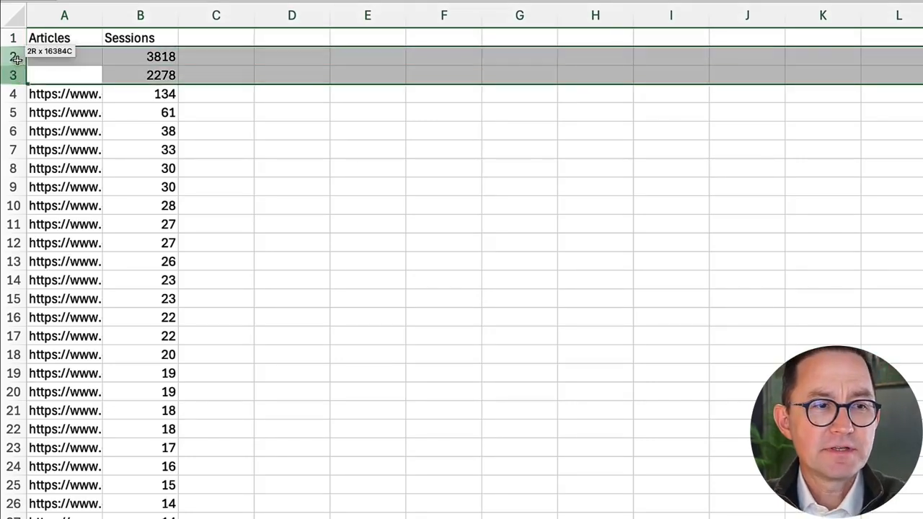
right_click(16, 59)
click(64, 152)
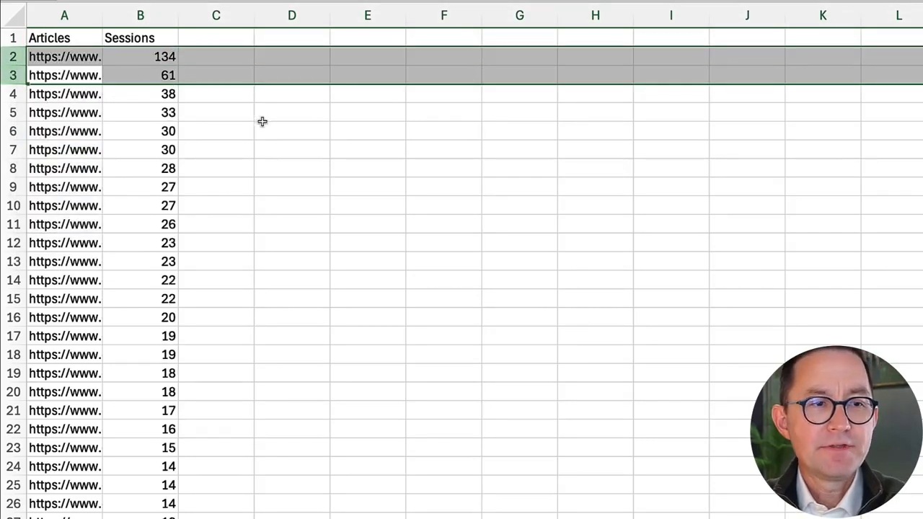
click(263, 121)
drag(103, 17, 301, 20)
click(98, 58)
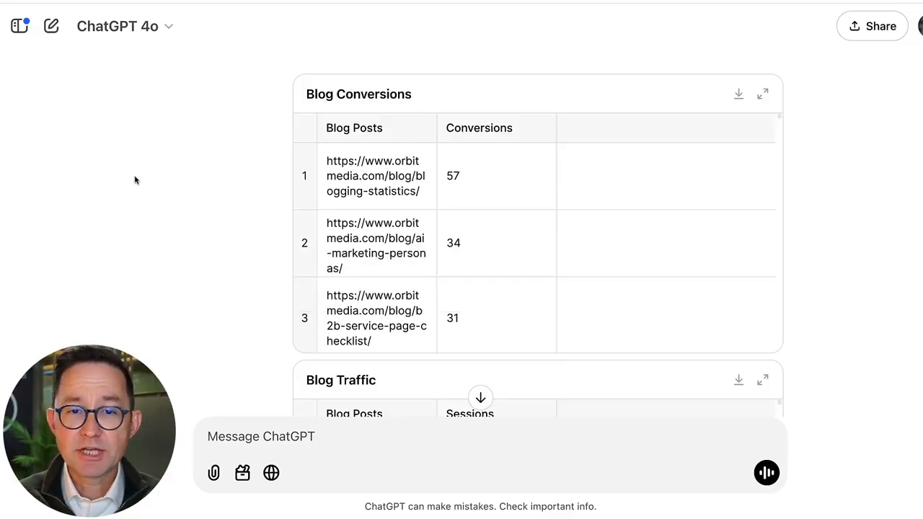
In ChatGPT, review the prompt asking to merge the two GA4 reports and the merged-data response.
scroll(264, 237, down, 5)
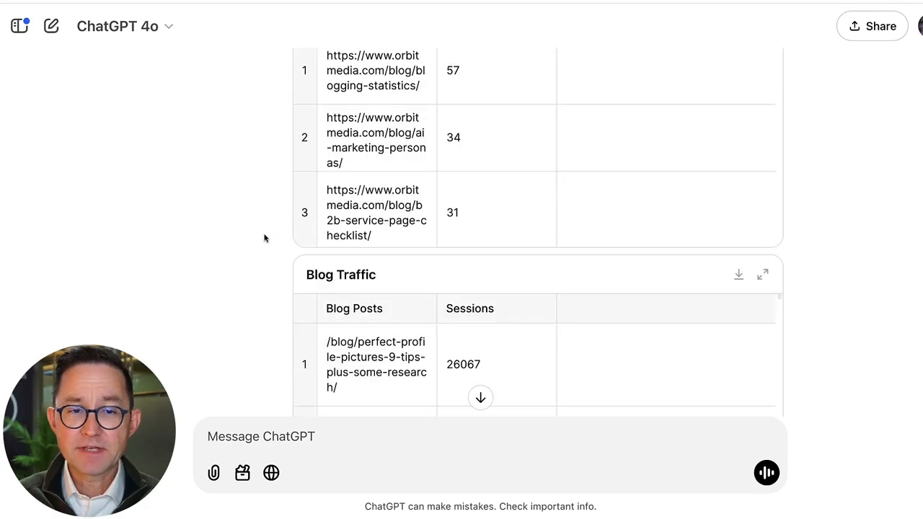
scroll(263, 237, down, 9)
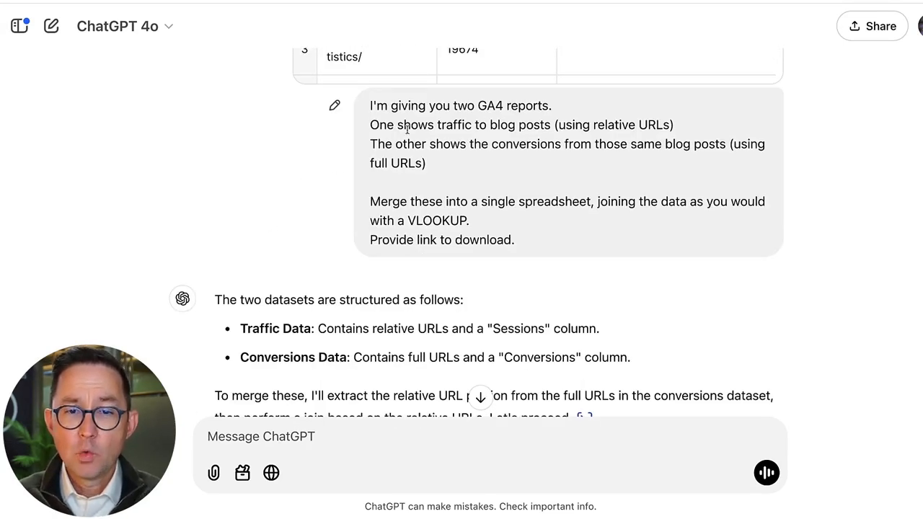
drag(553, 125, 674, 126)
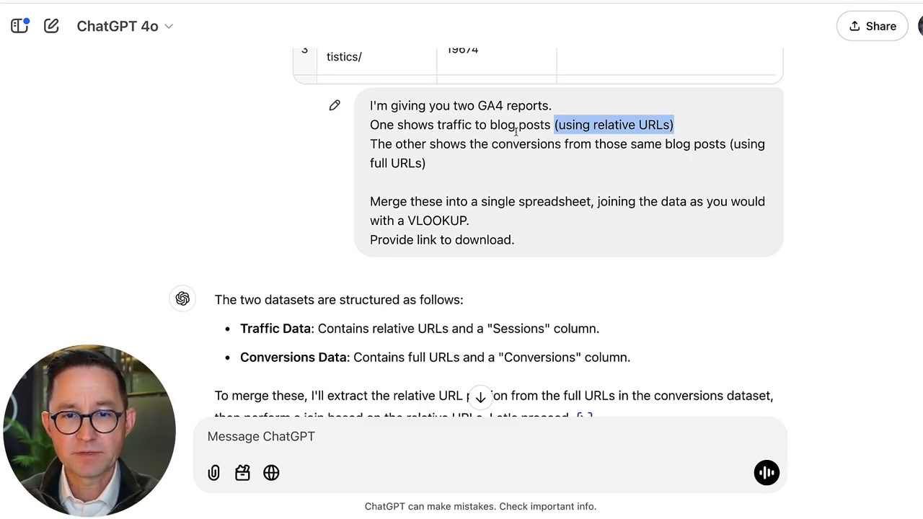
click(445, 156)
drag(396, 147, 735, 144)
click(678, 157)
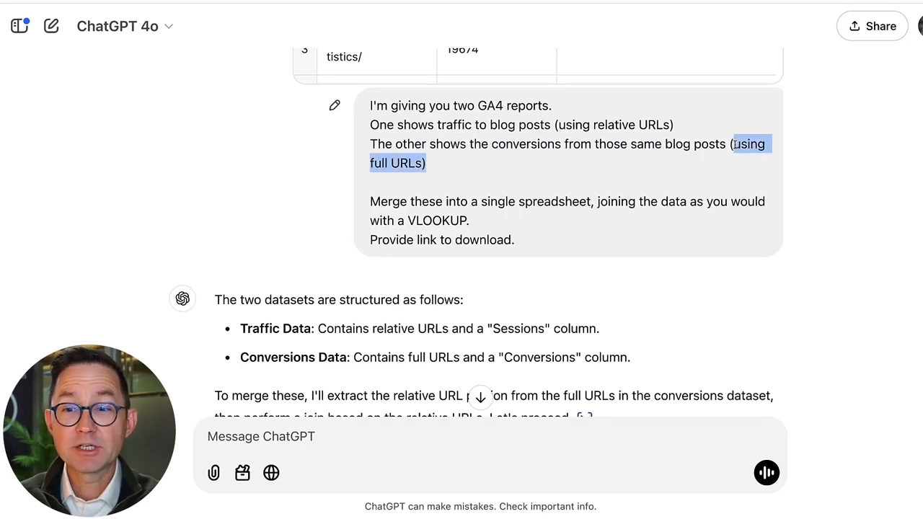
click(677, 165)
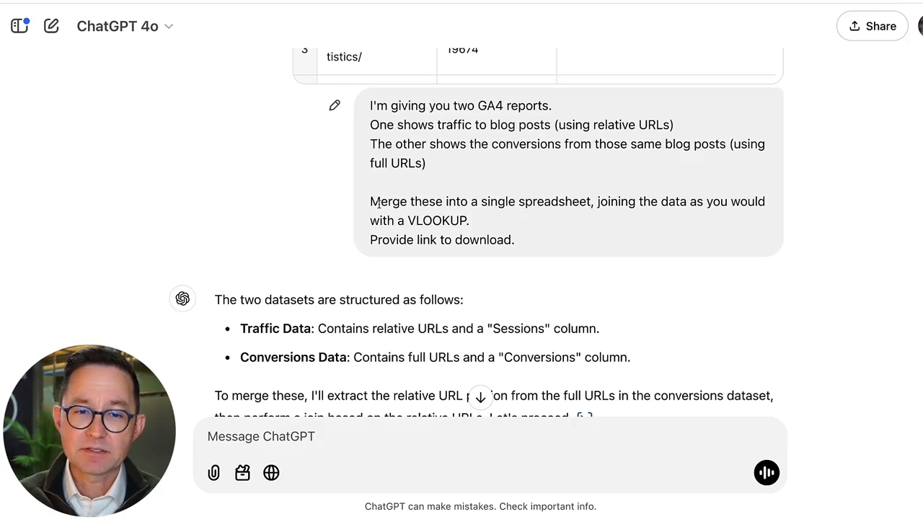
drag(514, 240, 370, 240)
click(293, 246)
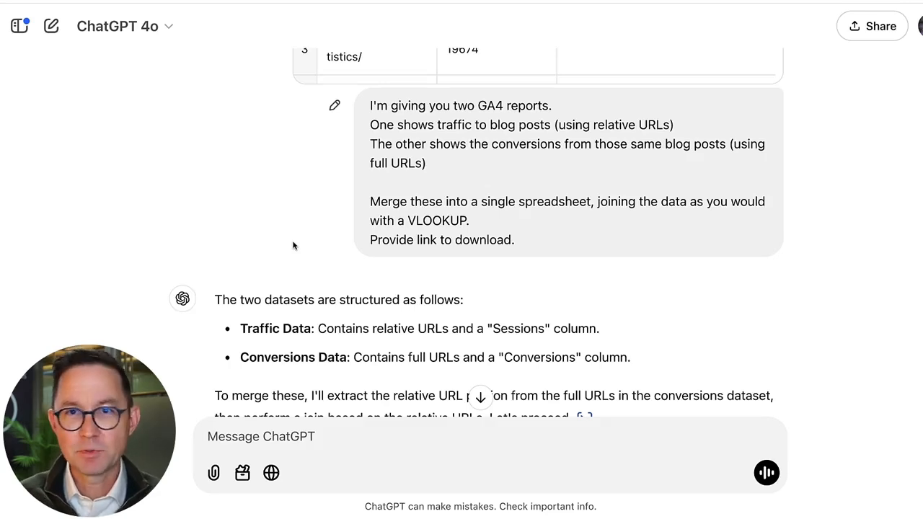
scroll(428, 250, down, 1)
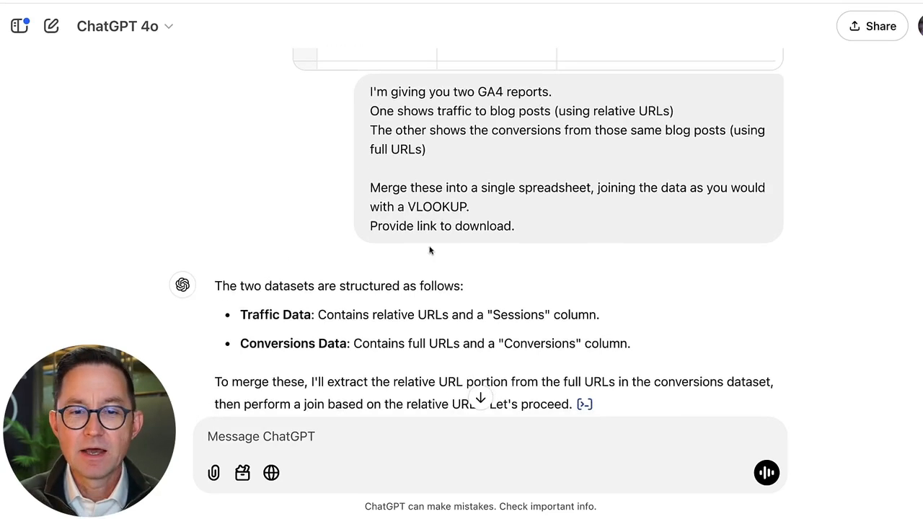
scroll(220, 283, down, 2)
scroll(307, 274, down, 2)
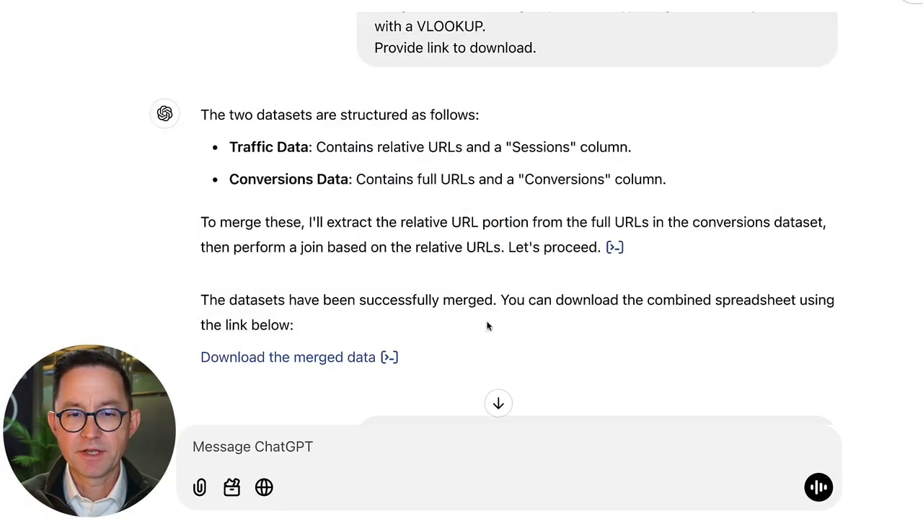
scroll(443, 305, down, 5)
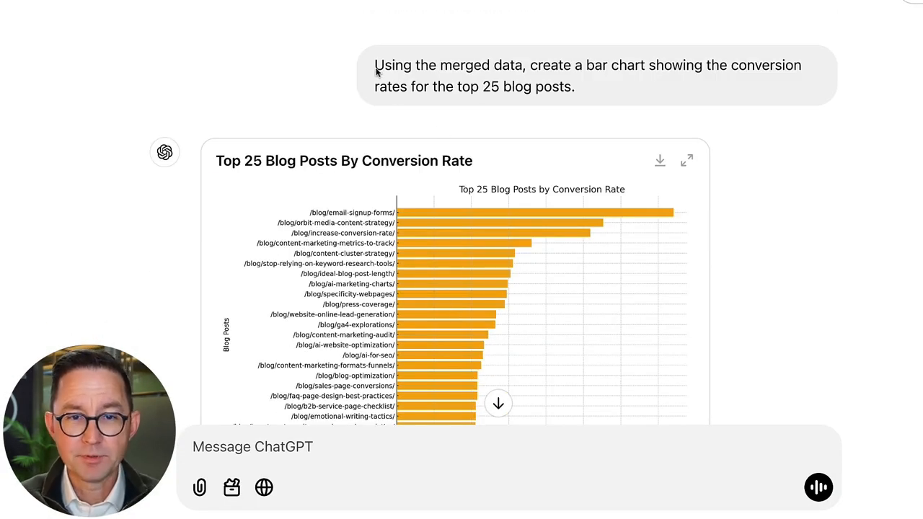
Expand the Top 25 Blog Posts By Conversion Rate chart to view it.
drag(375, 64, 588, 89)
click(626, 93)
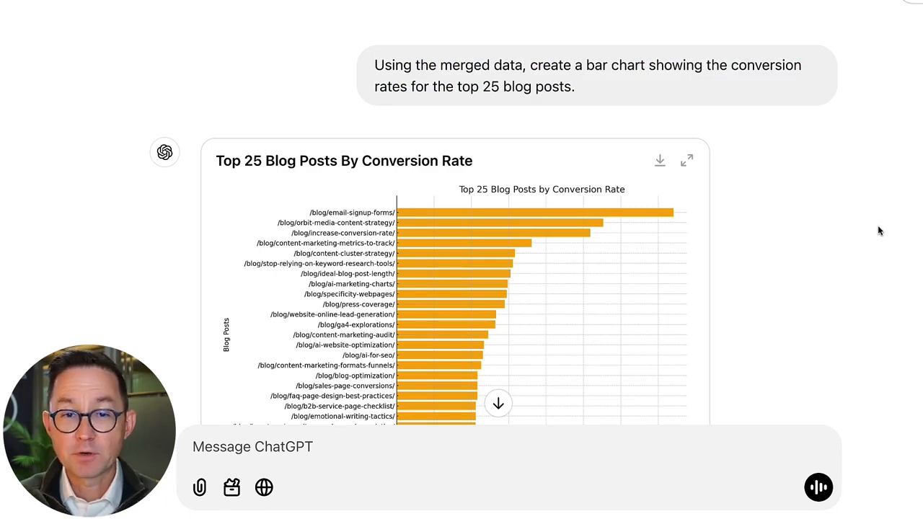
scroll(860, 216, down, 2)
click(686, 99)
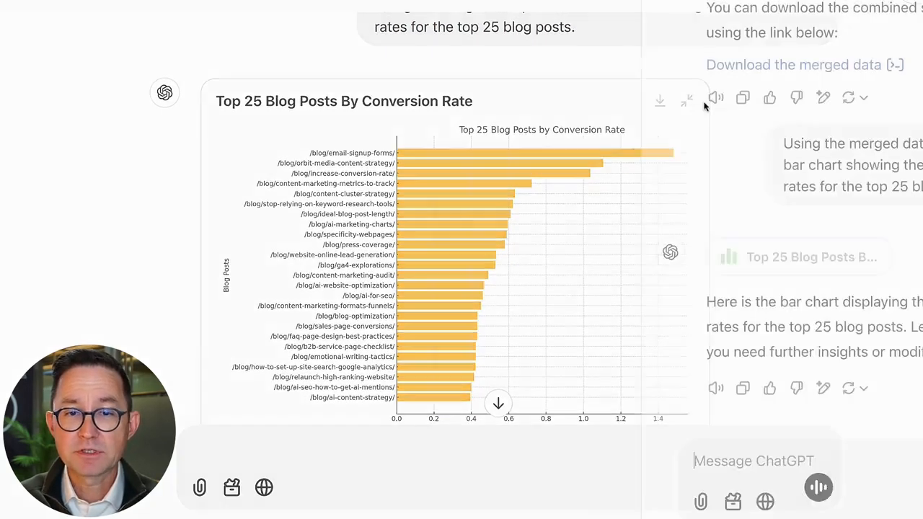